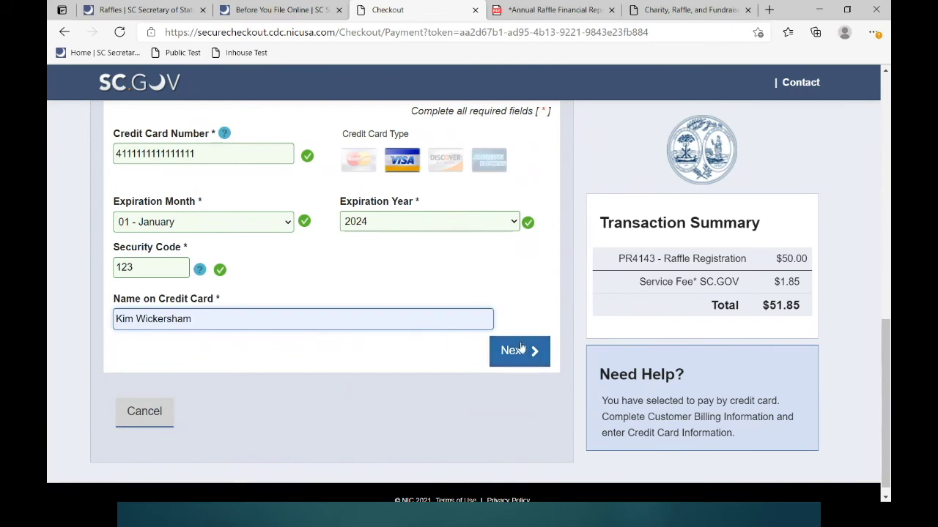
- Review and submit the $51.85 card payment, which fails with processing error FD512
click(517, 350)
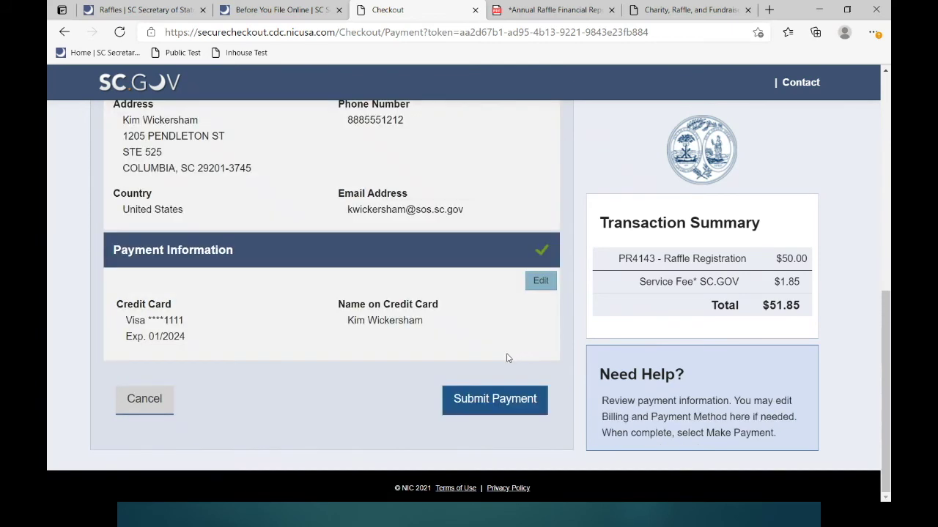
scroll(501, 356, up, 2)
scroll(498, 356, down, 2)
click(505, 403)
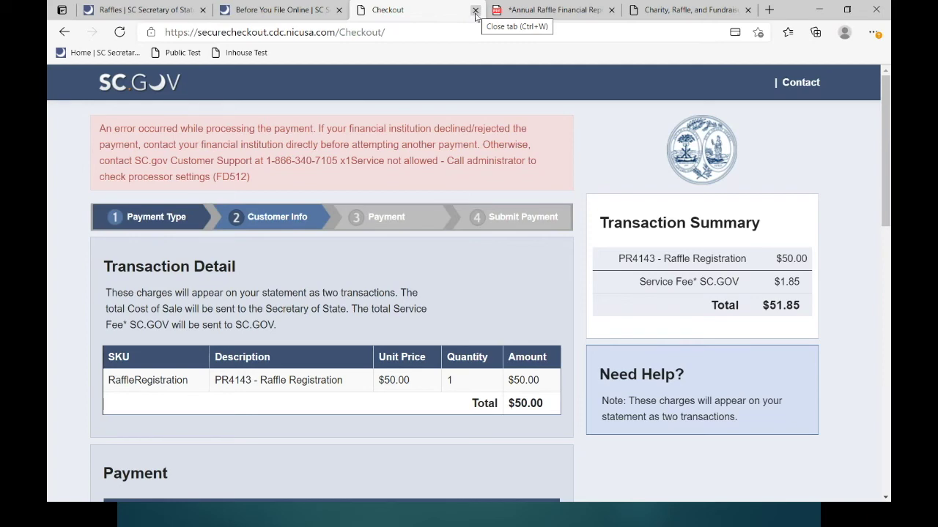
- Close the Checkout tab and move between the registration, Before You File Online, and report tabs
click(475, 10)
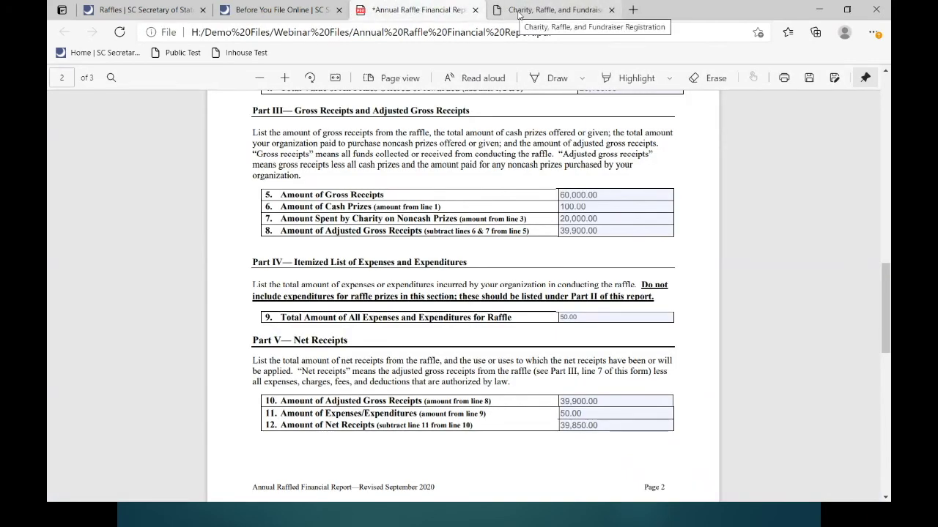
click(518, 15)
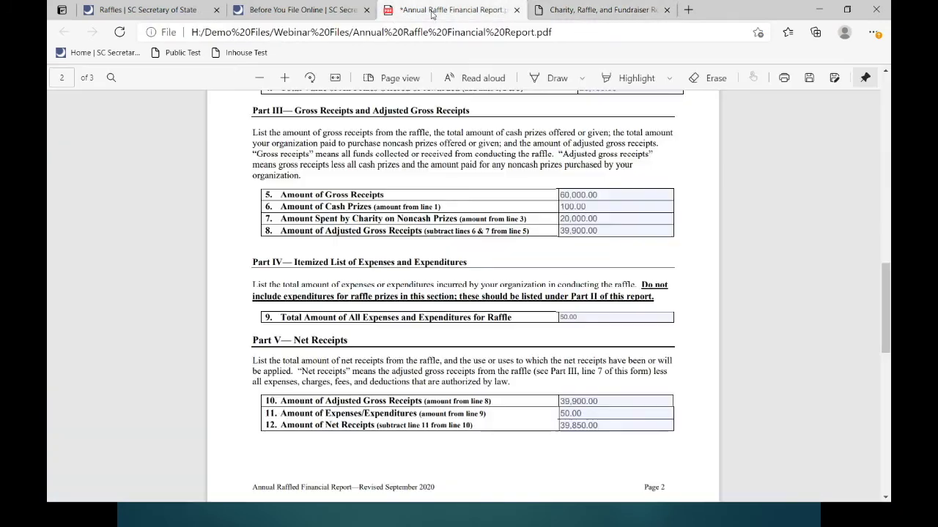
click(432, 15)
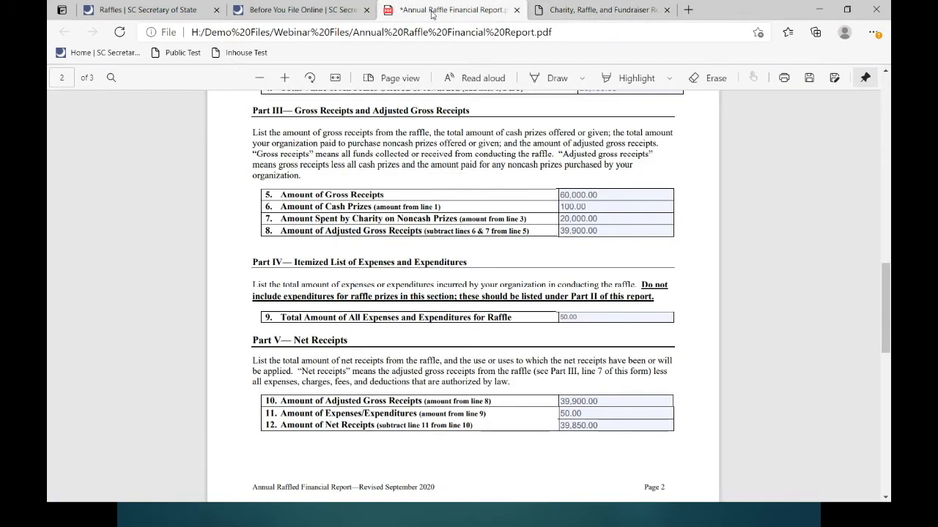
click(277, 10)
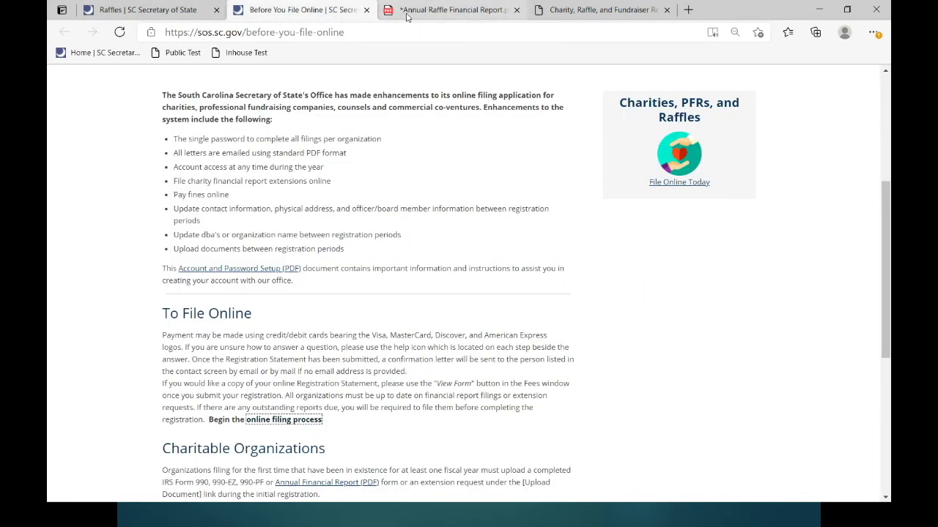
click(461, 10)
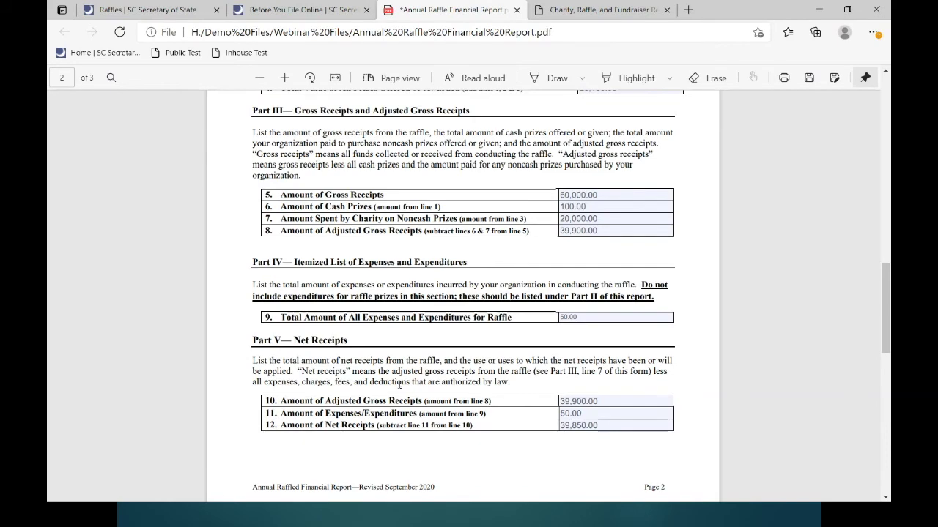
- Scroll through the raffle report's $39,850.00 net receipts and certification, then go to the registration start page
scroll(500, 406, down, 4)
scroll(489, 381, down, 1)
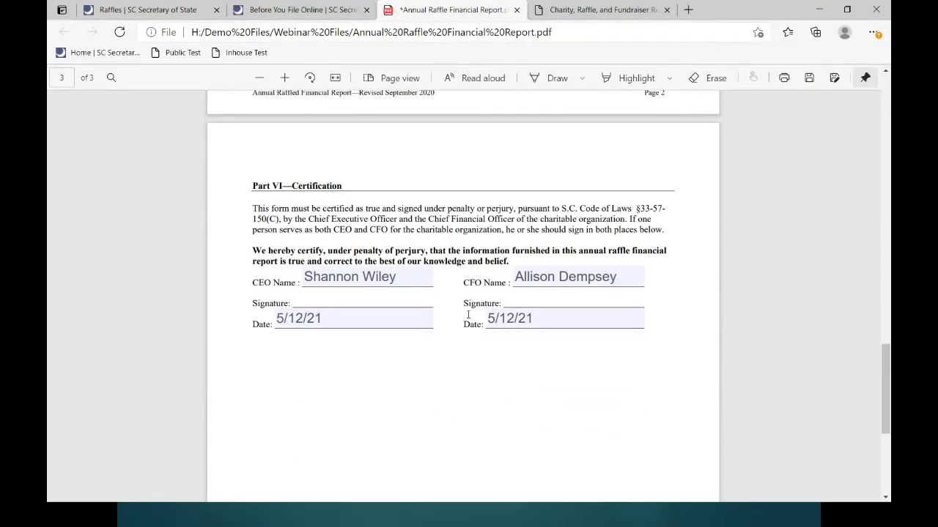
scroll(469, 308, up, 3)
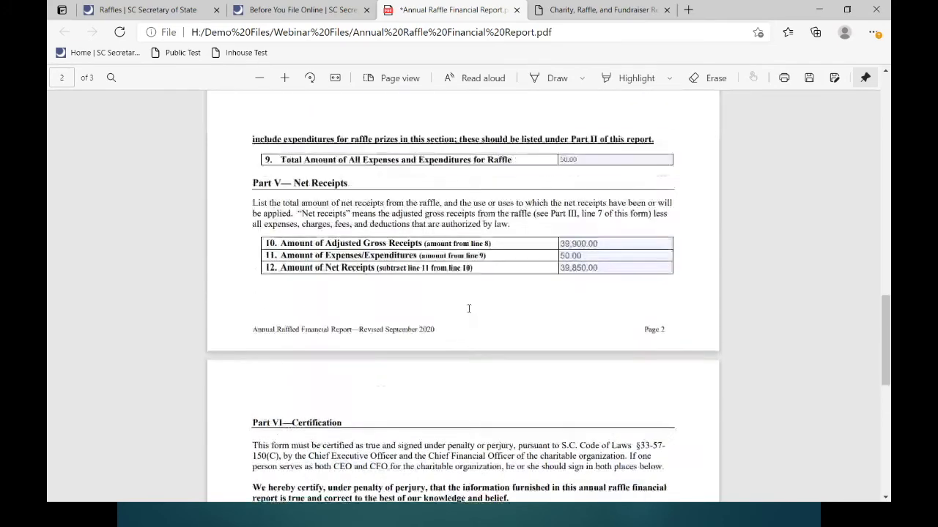
scroll(469, 308, up, 2)
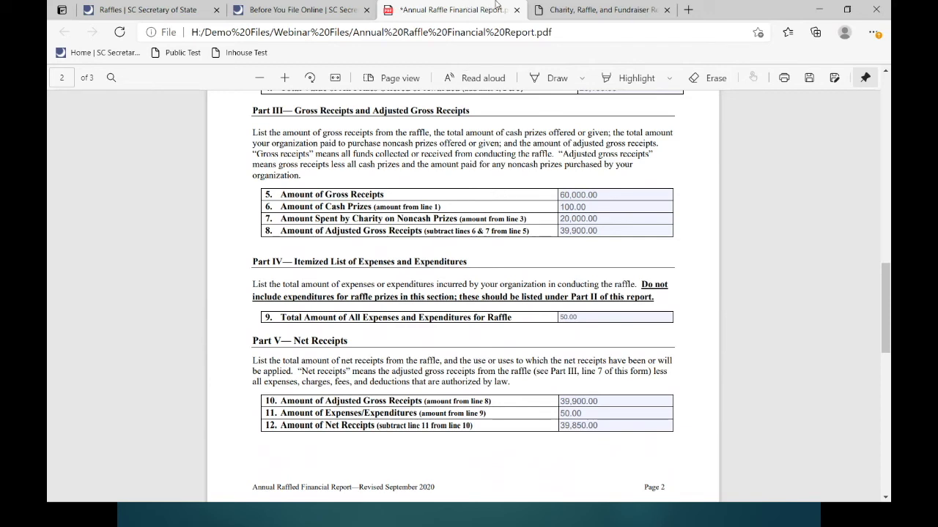
click(557, 15)
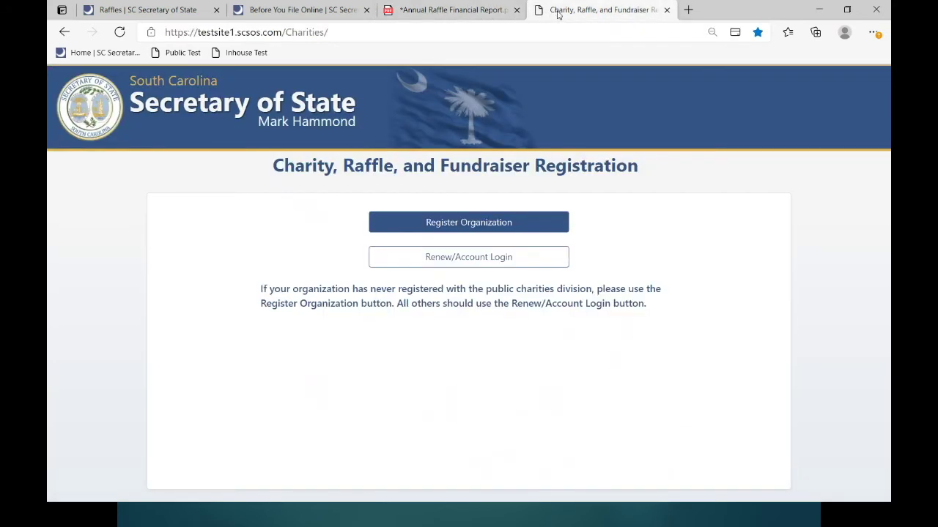
- Log in to the Palmetto Pet Rescue raffle account with its Private ID and password
click(450, 260)
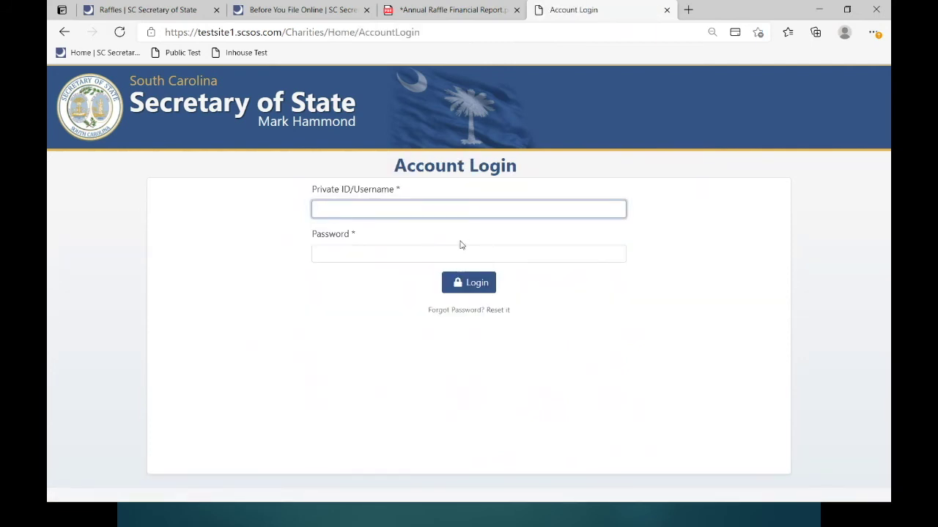
click(432, 254)
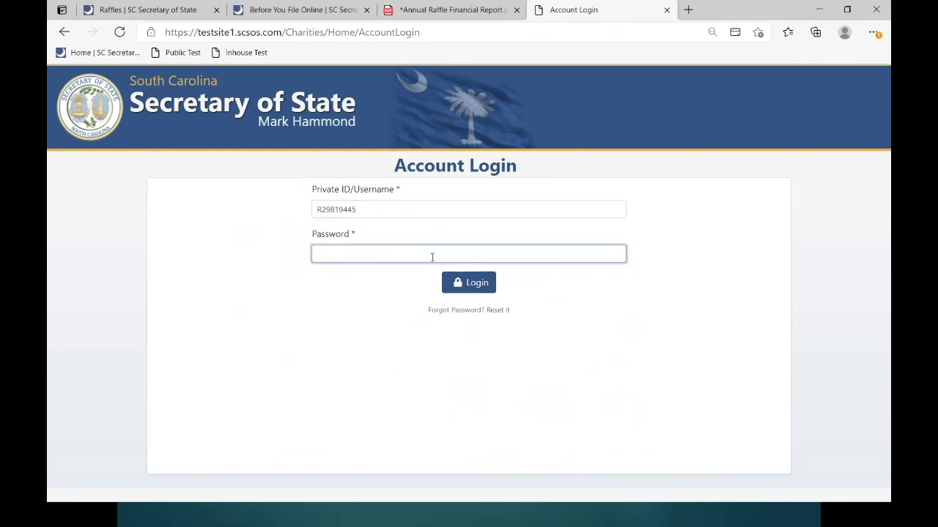
text(•)
click(480, 283)
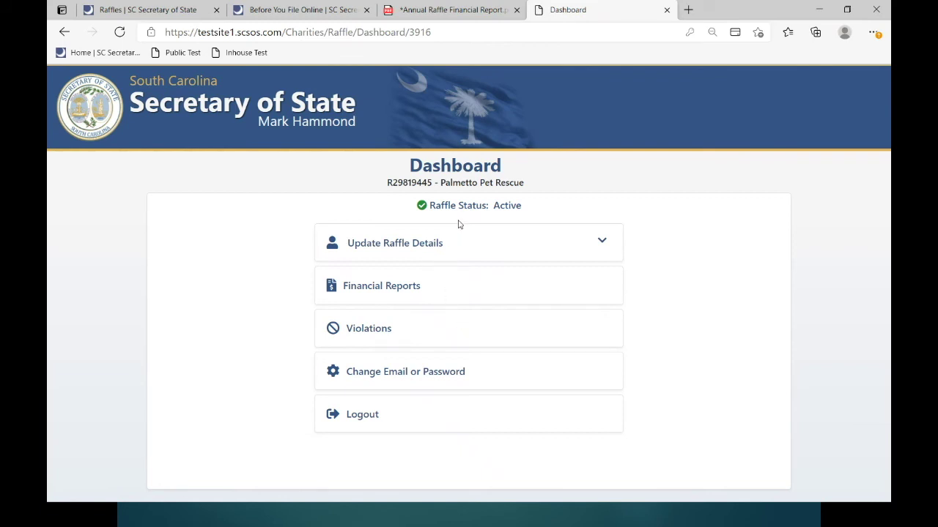
- Review and save the Update Contact form, then re-expand the Update Raffle Details options
click(601, 243)
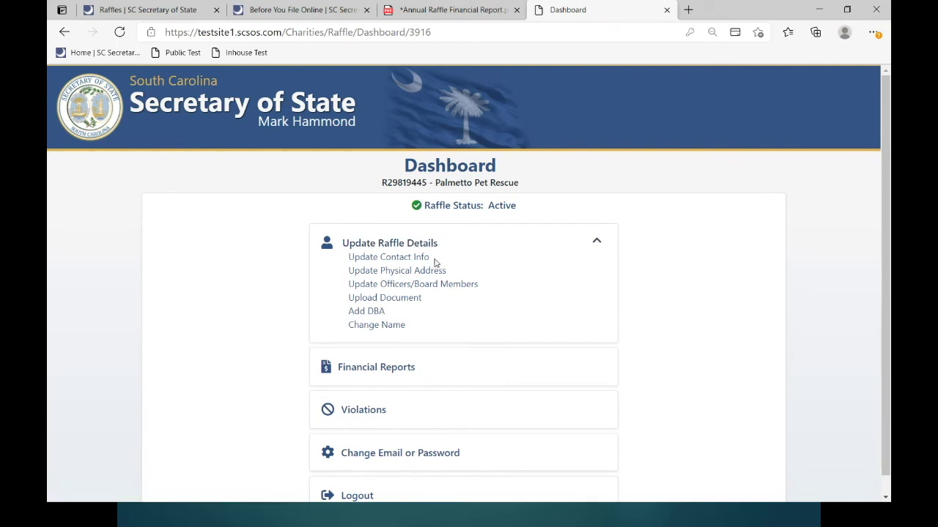
click(411, 260)
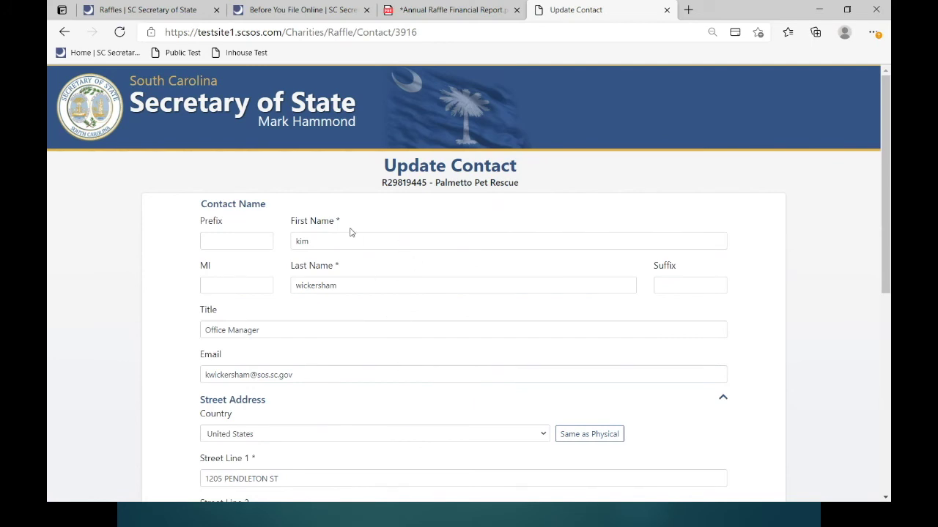
scroll(321, 381, down, 5)
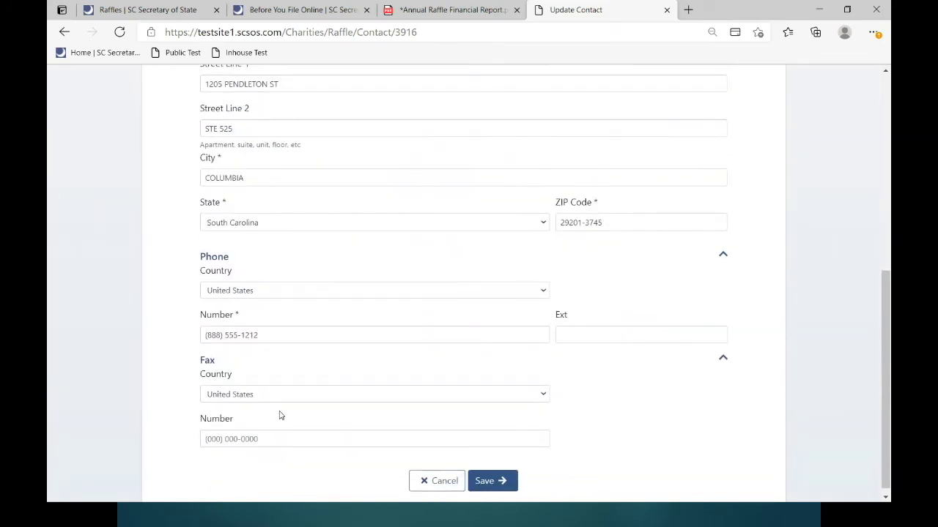
scroll(279, 415, up, 1)
scroll(279, 415, up, 2)
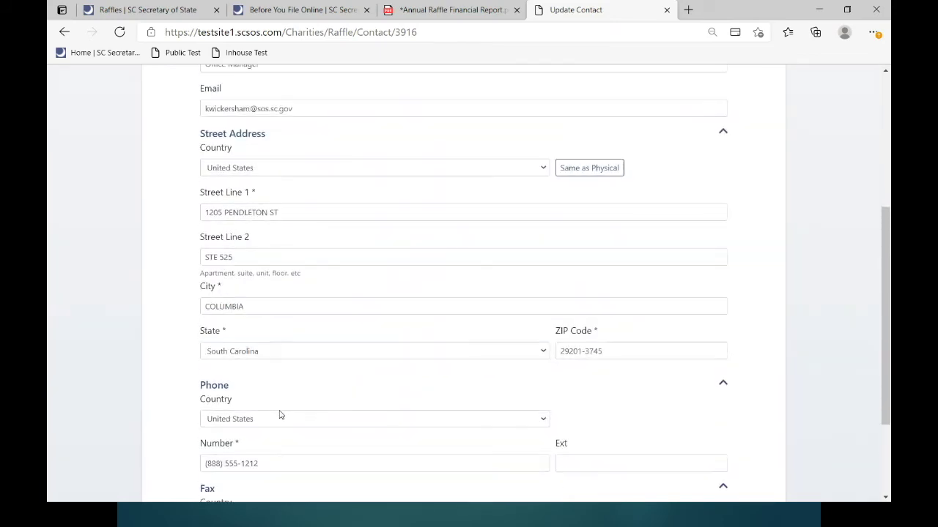
scroll(279, 416, up, 1)
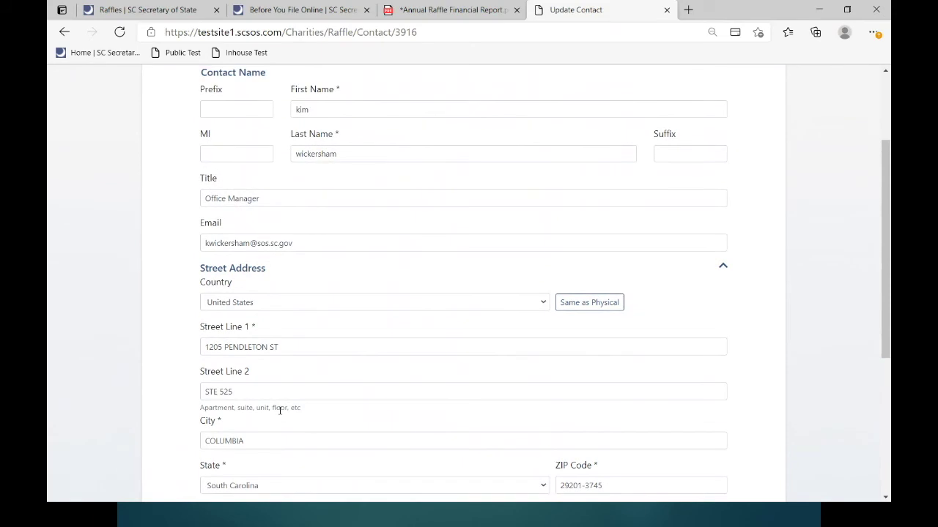
scroll(405, 378, up, 2)
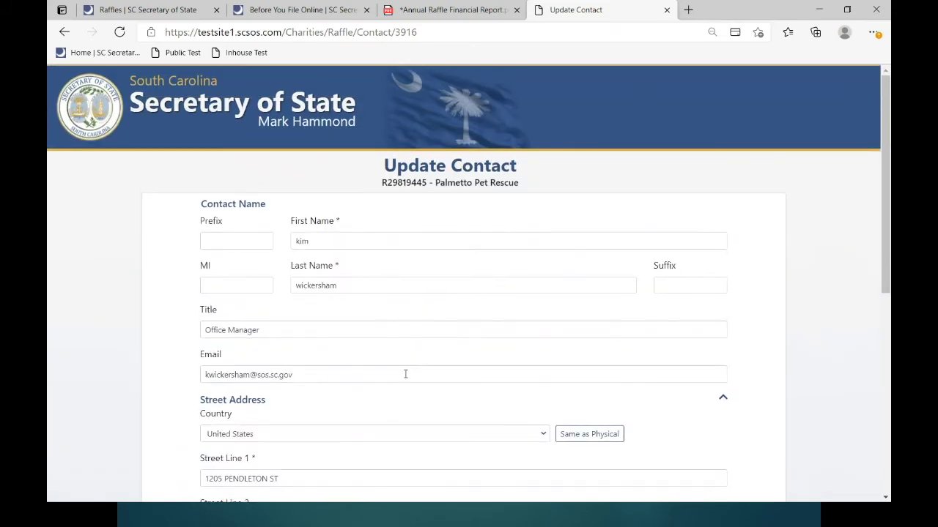
scroll(410, 377, down, 6)
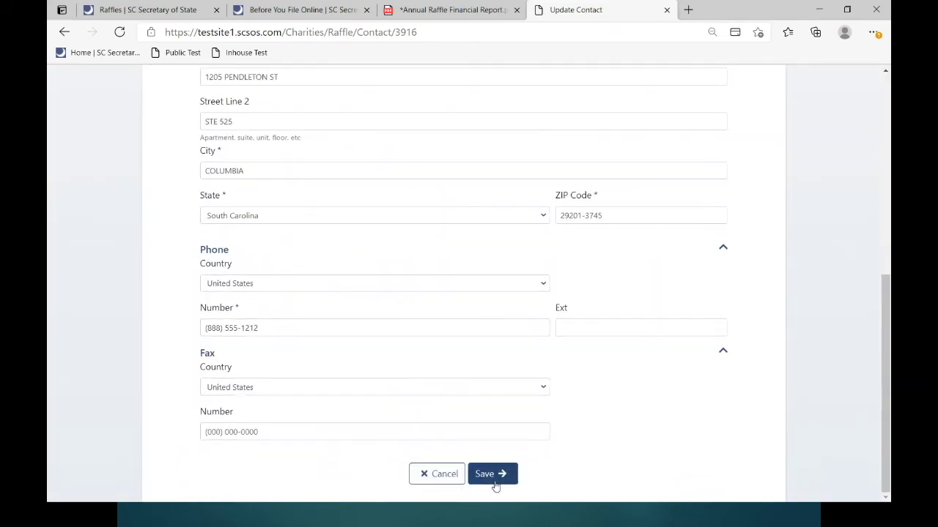
click(483, 477)
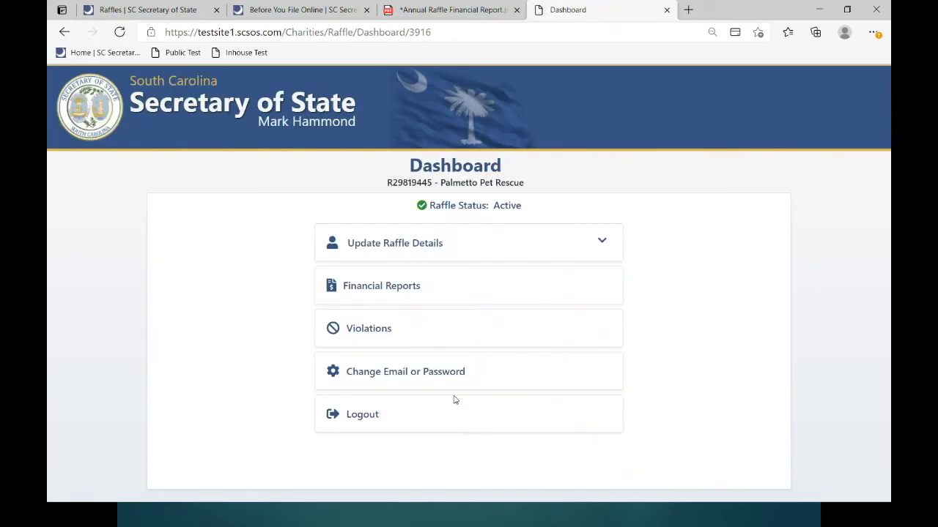
click(603, 243)
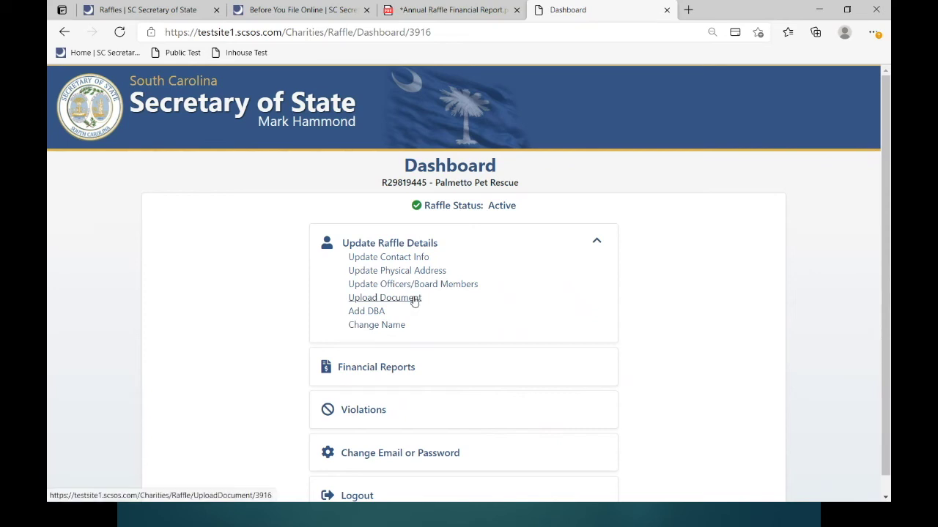
- Add and save Big Sky Raffle as a new DBA name, then go back to the dashboard
click(380, 316)
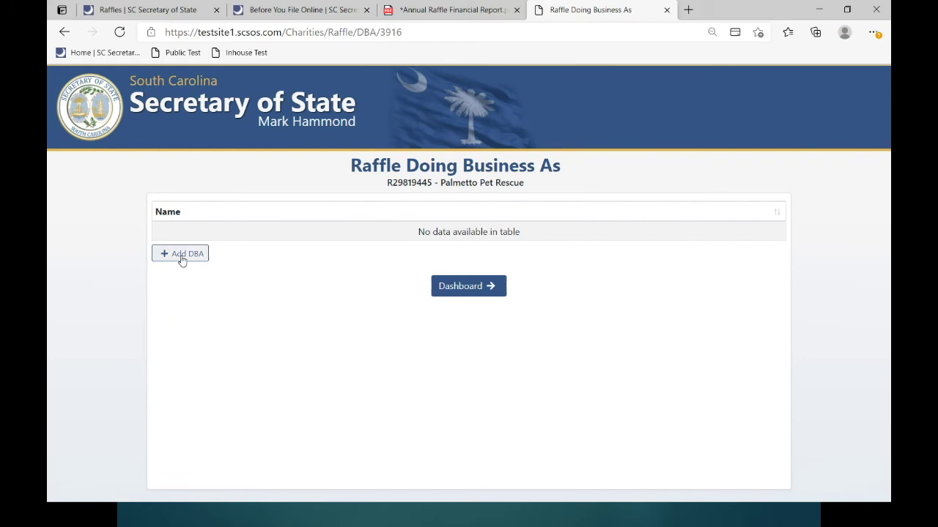
click(181, 257)
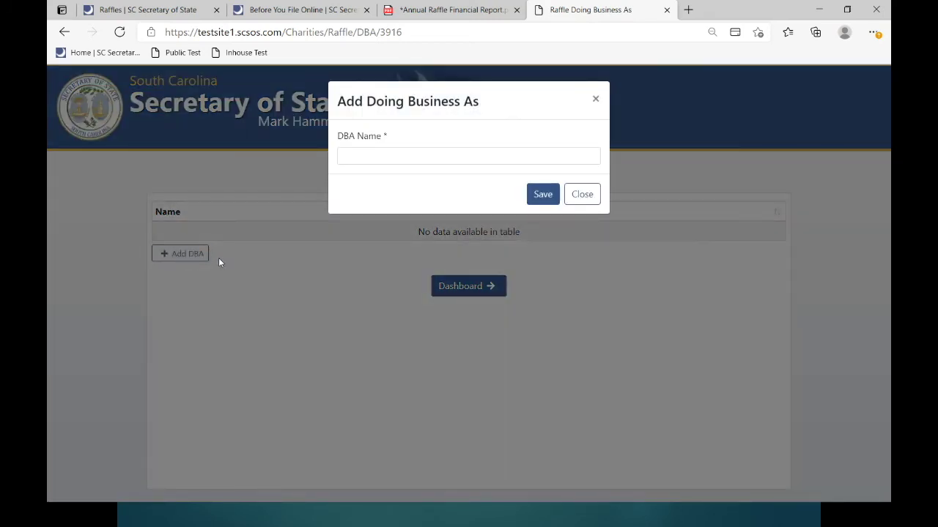
click(367, 161)
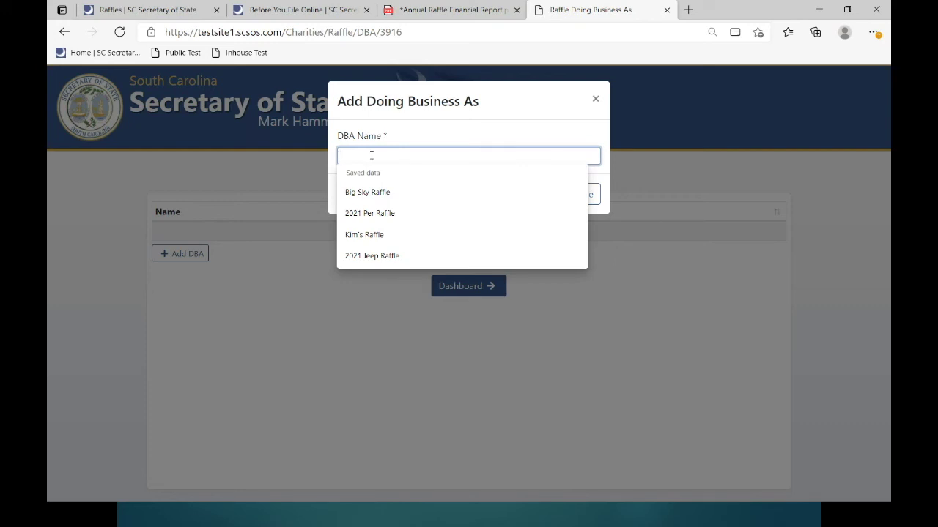
click(382, 191)
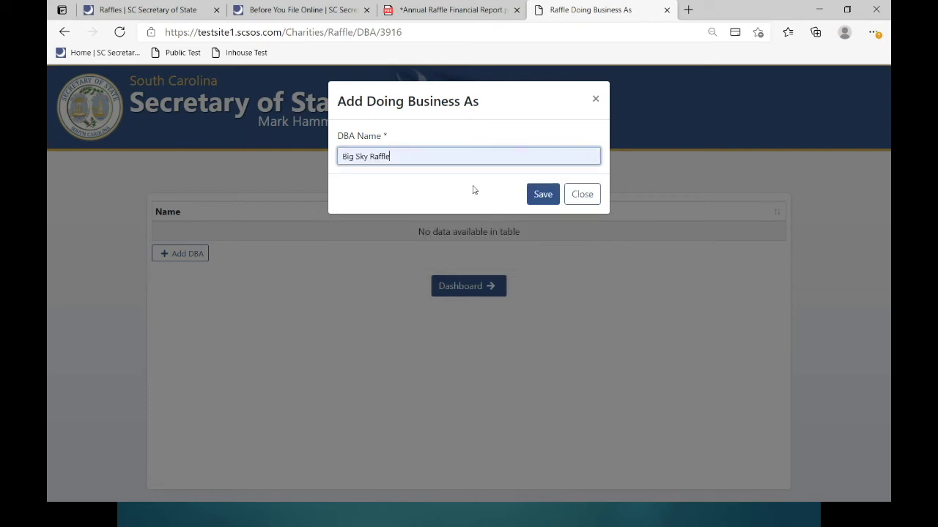
click(537, 195)
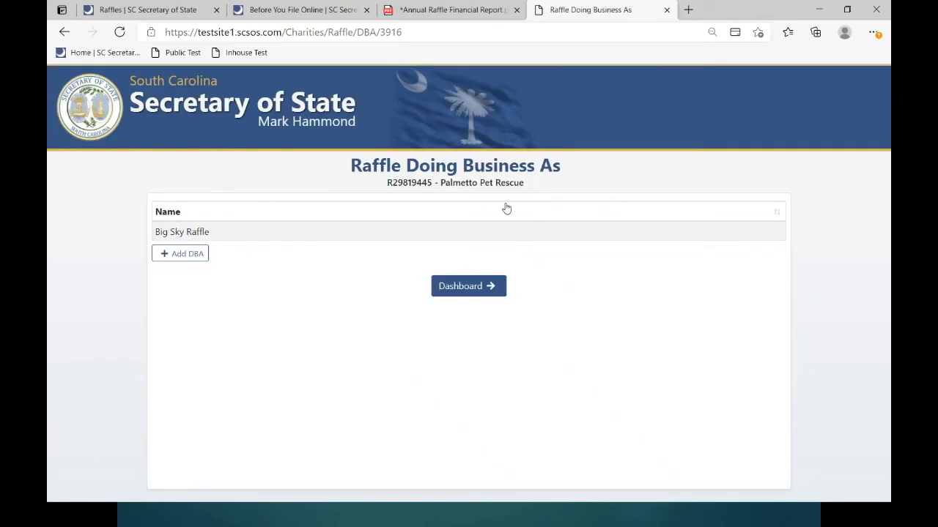
click(460, 286)
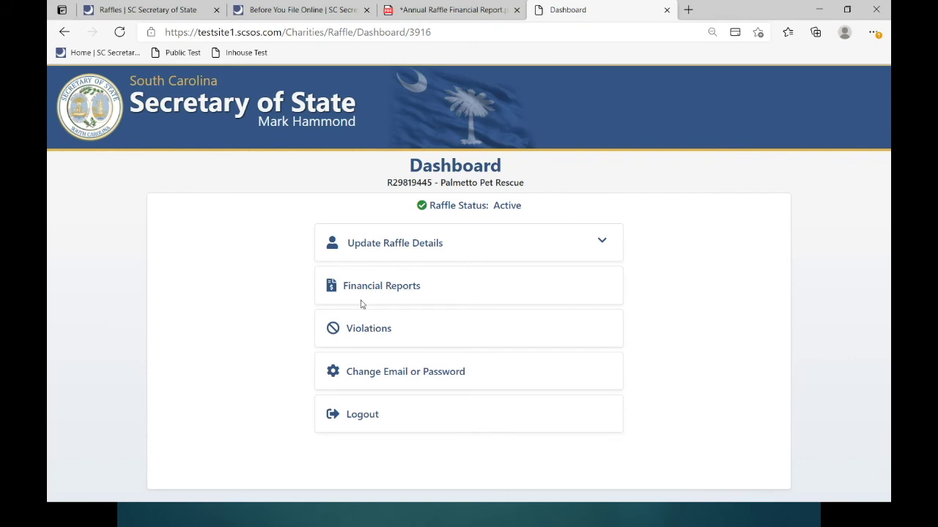
click(356, 332)
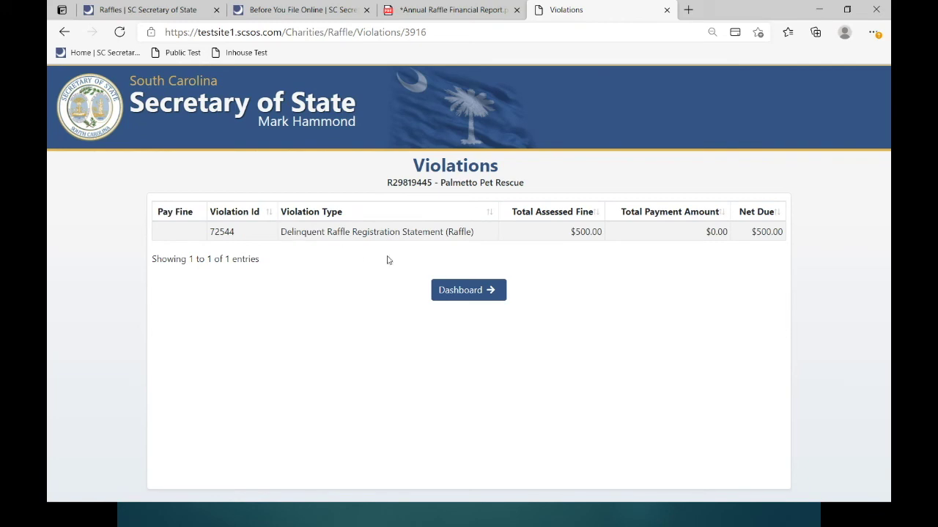
click(480, 293)
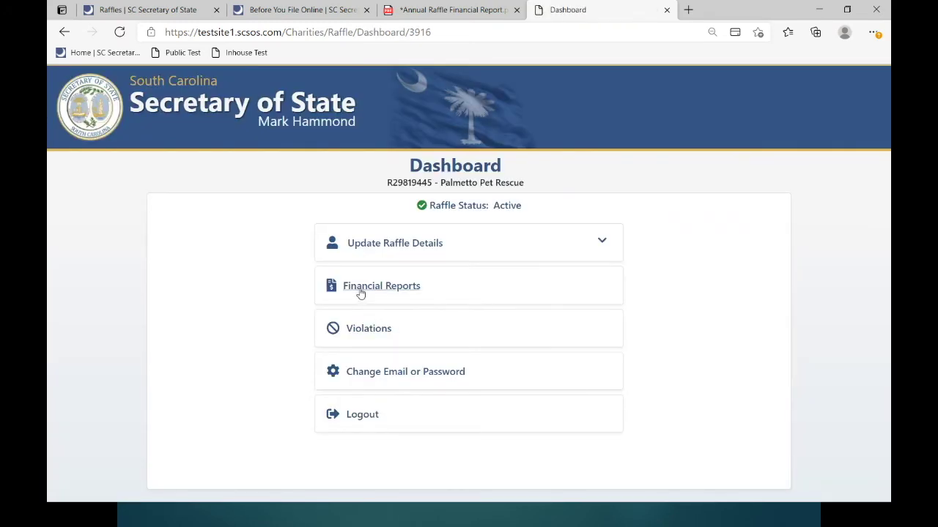
click(375, 372)
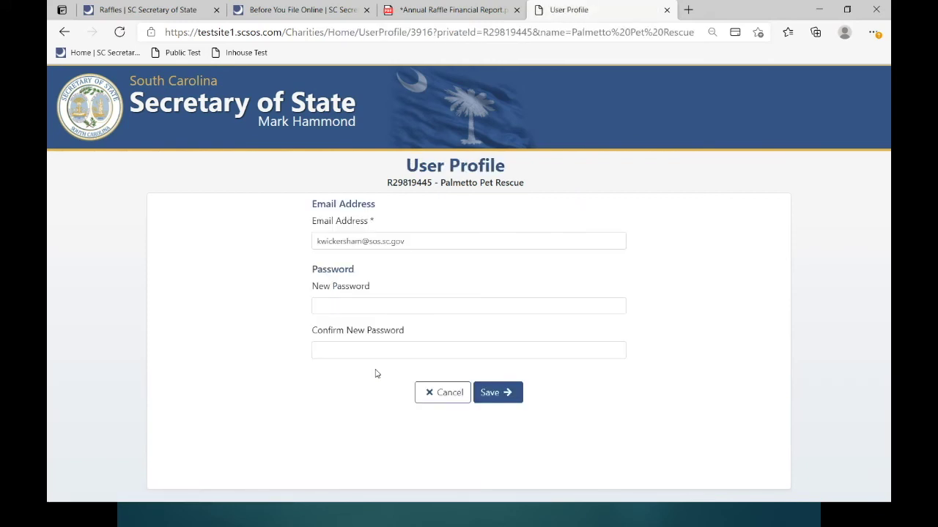
click(448, 396)
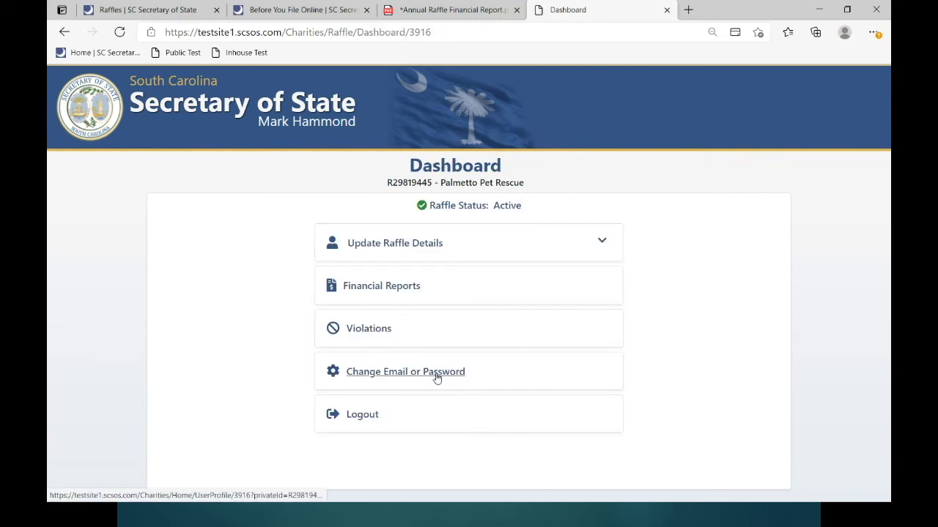
- From Financial Reports, start filing the report for fiscal year 1/1/2021–12/31/2021
click(375, 289)
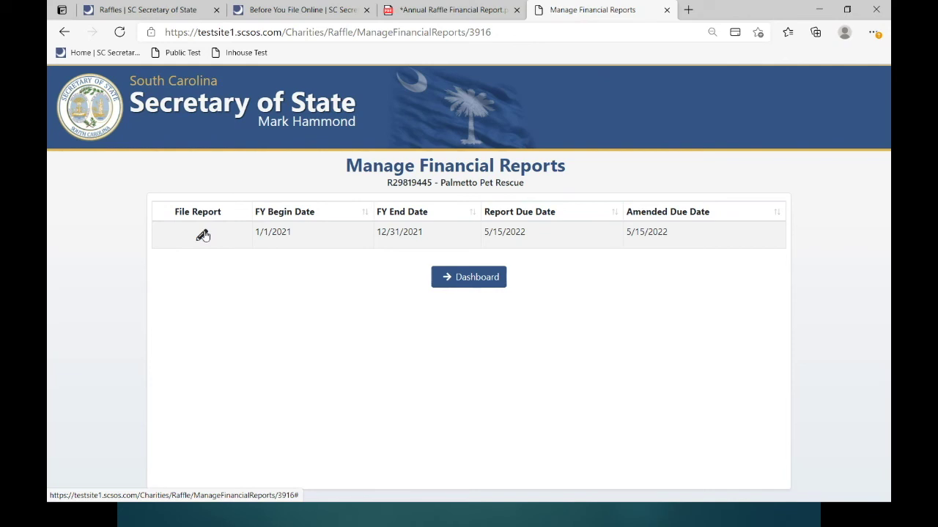
click(202, 235)
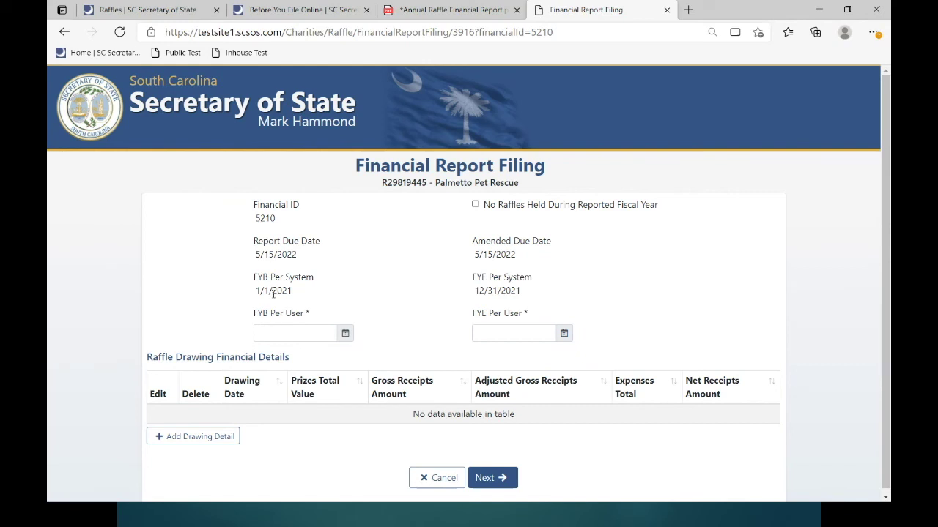
- Enter the user fiscal year dates 1/1/2021 to 12/31/2021, then add a raffle drawing entry
click(293, 332)
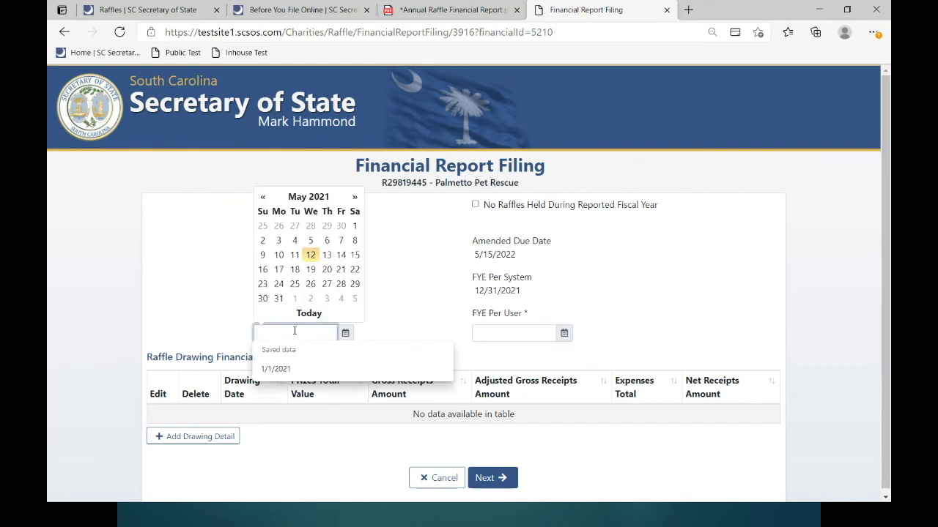
text(1/1/2020)
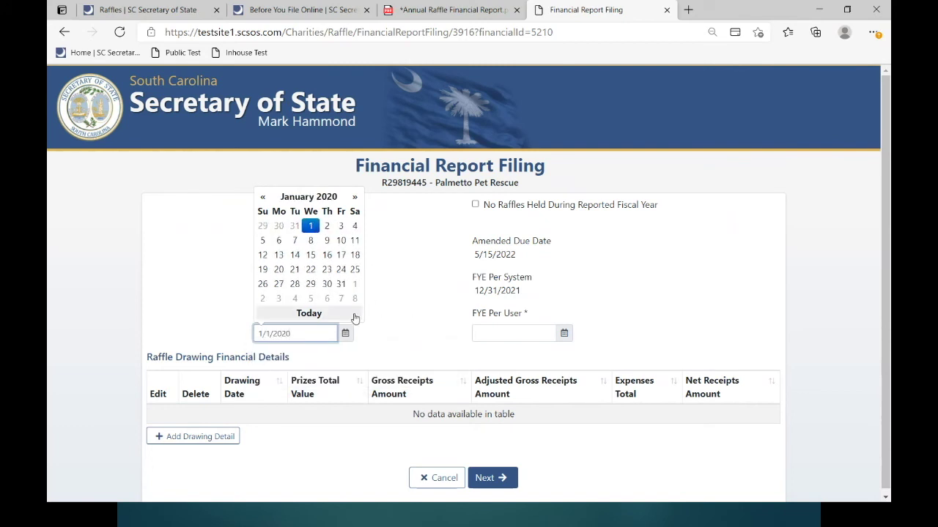
key(BackSpace)
text(1)
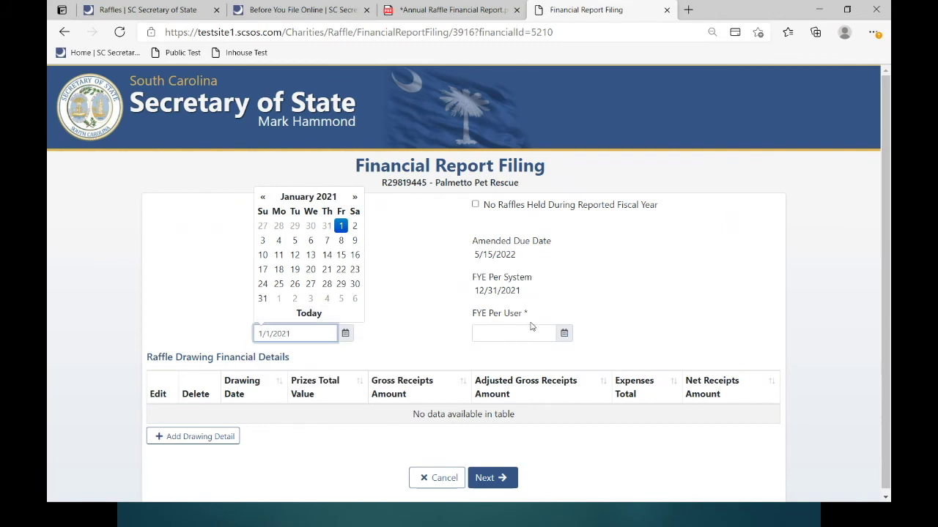
click(526, 300)
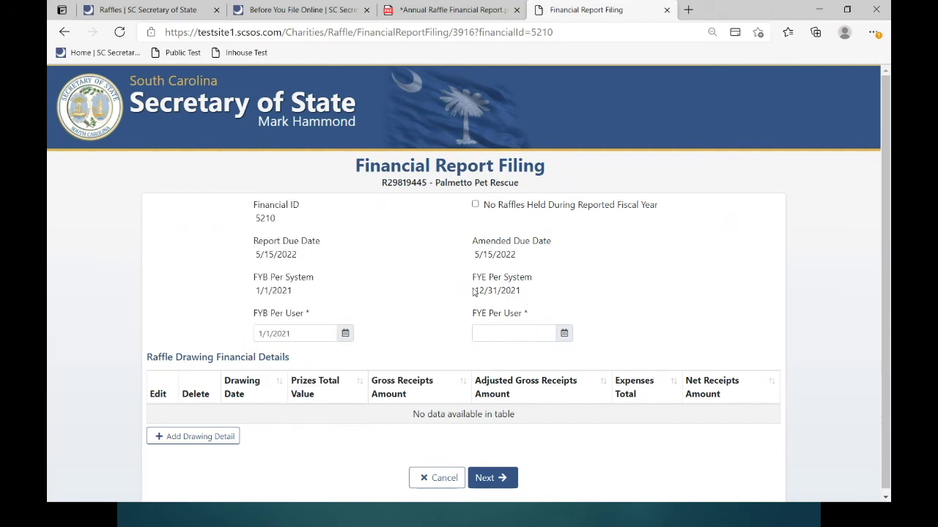
click(529, 336)
text(12/31/2021)
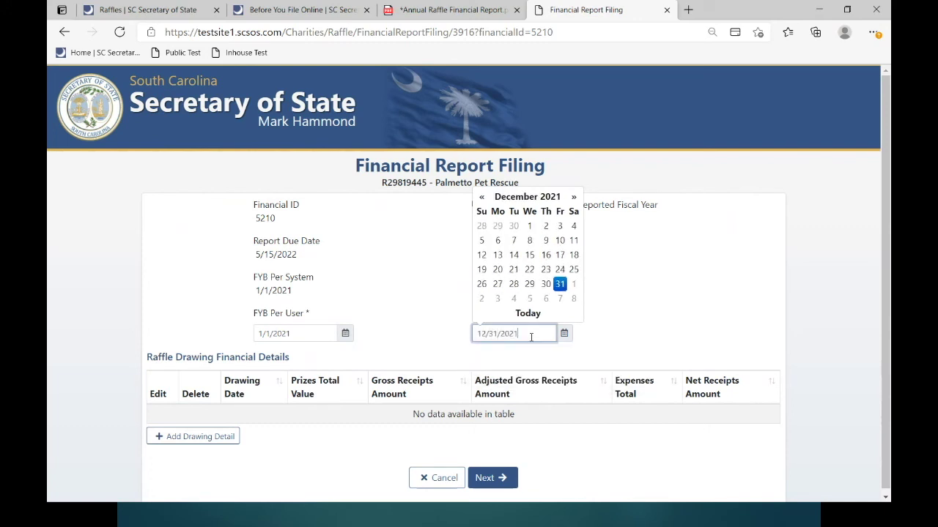
click(308, 363)
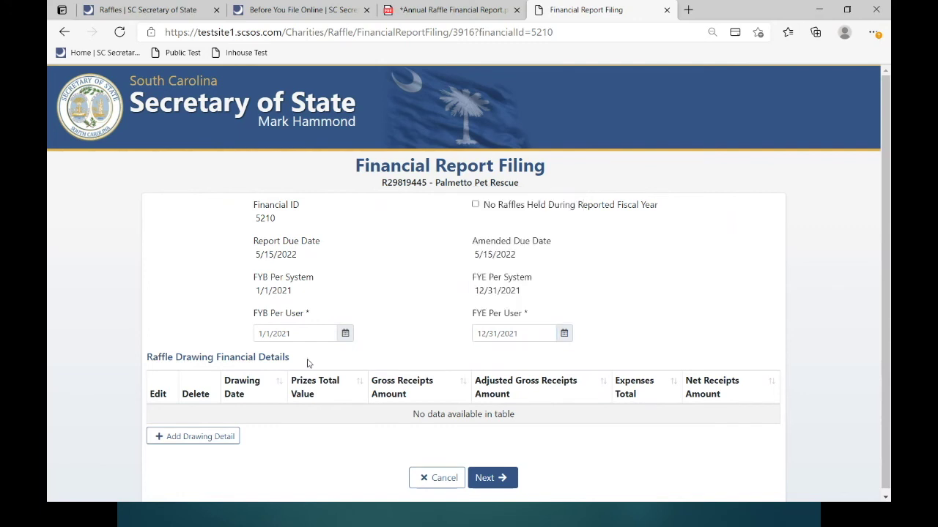
click(172, 438)
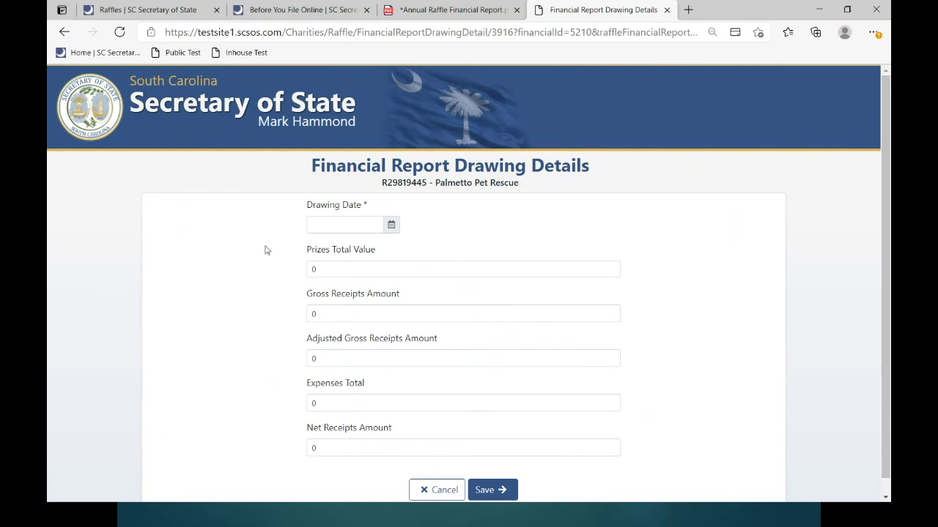
- Set the drawing date to 5/1/2021 and Prizes Total Value to 20100
click(392, 227)
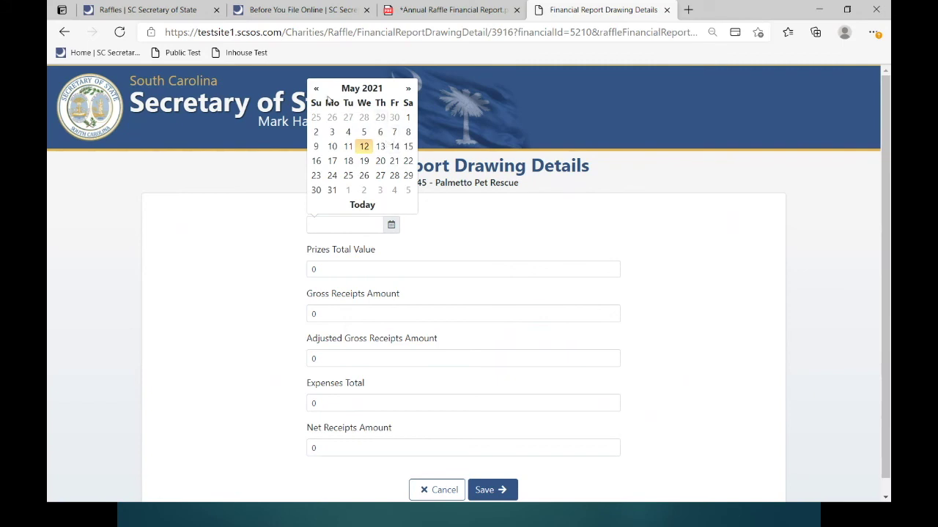
click(404, 120)
click(341, 270)
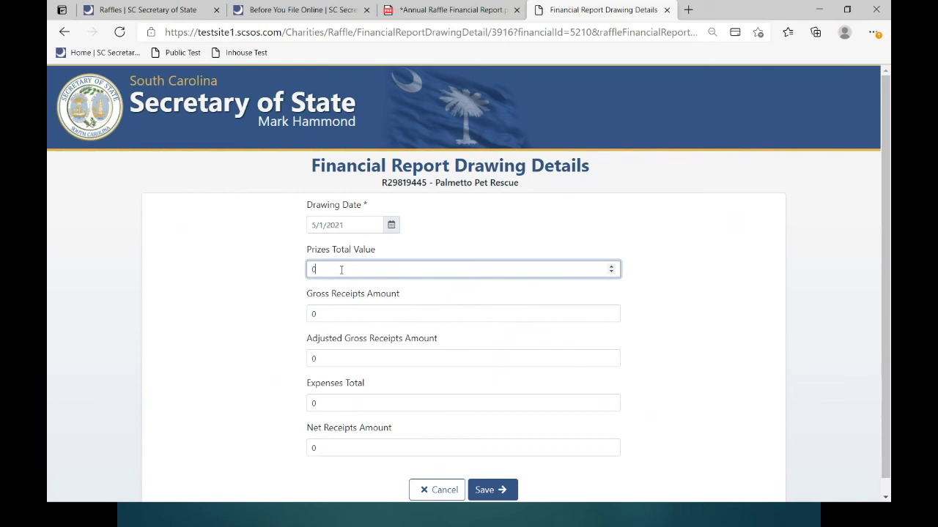
key(BackSpace)
text(20100)
click(332, 316)
- Enter gross 60000, adjusted gross 39900, expenses 50 and net 39850, then save the drawing
double_click(313, 316)
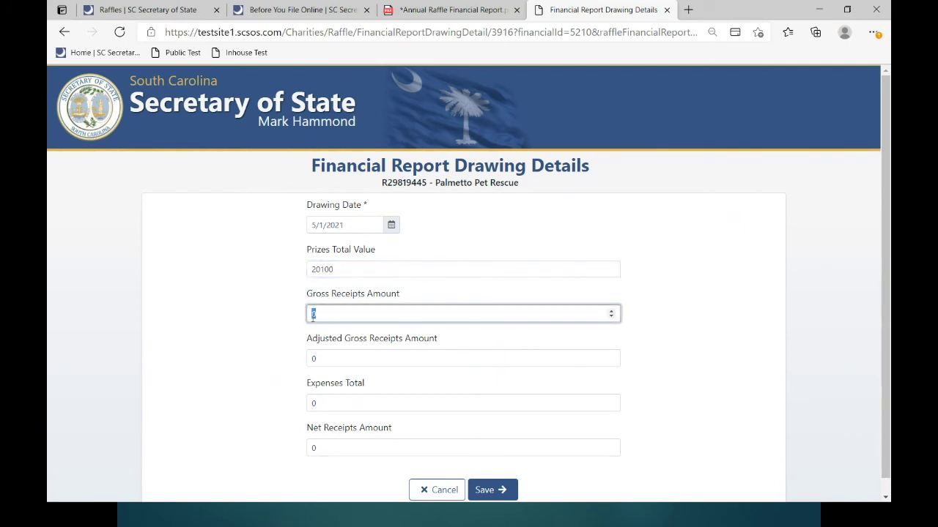
text(60000)
drag(328, 359, 306, 366)
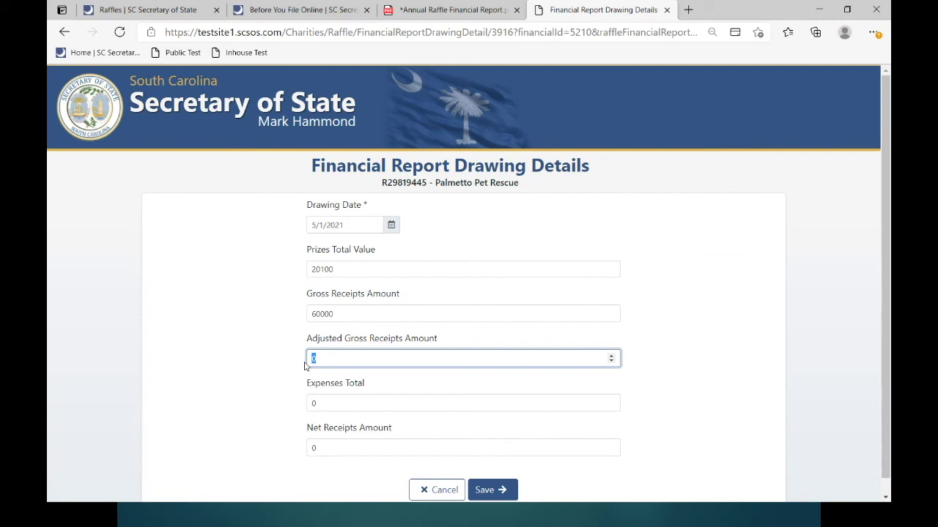
text(39900)
drag(329, 407, 307, 408)
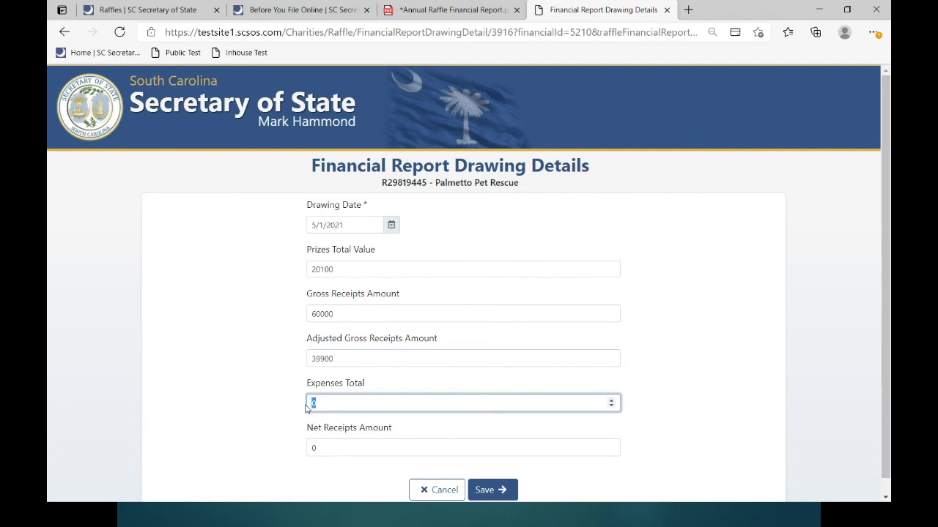
text(50)
click(329, 449)
drag(329, 449, 306, 450)
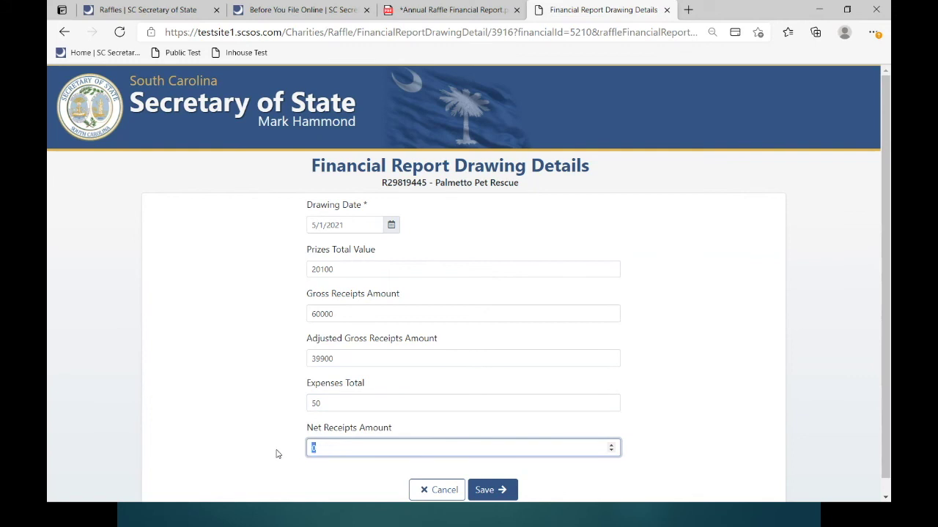
text(3985)
click(480, 495)
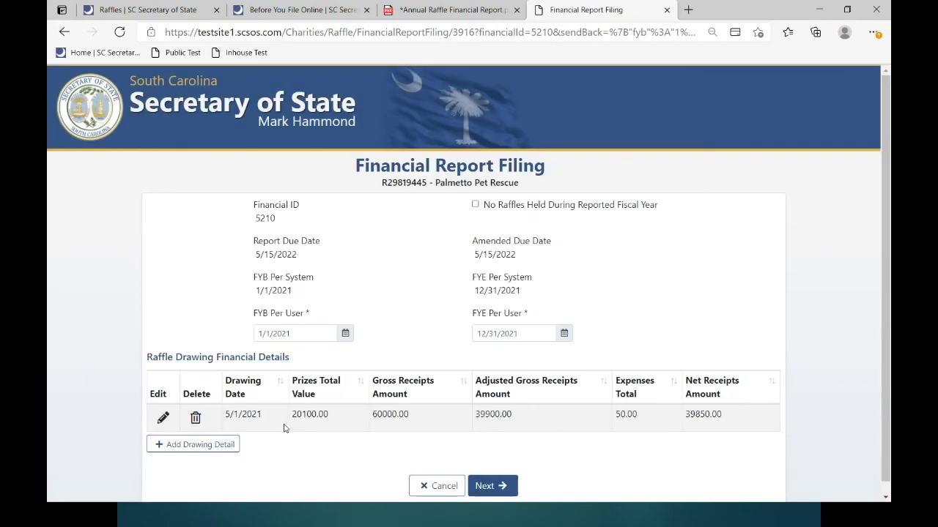
scroll(279, 434, down, 1)
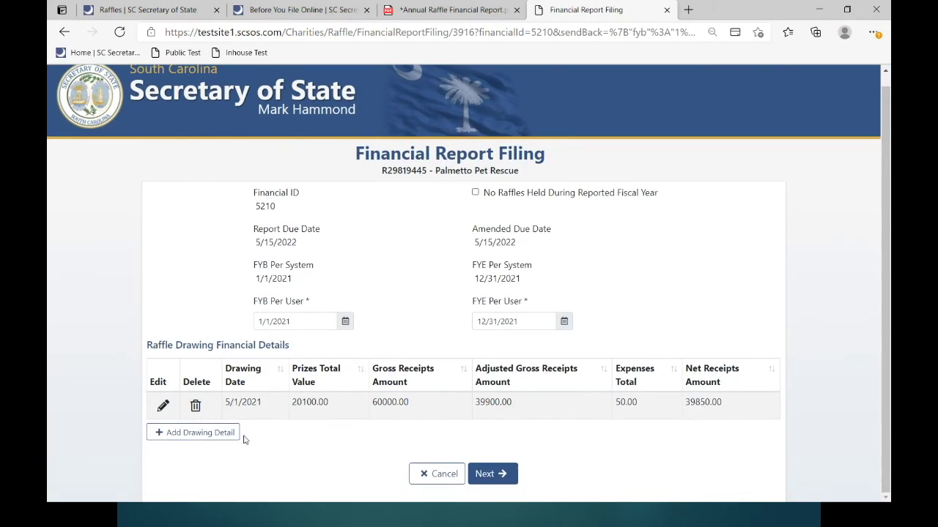
click(198, 435)
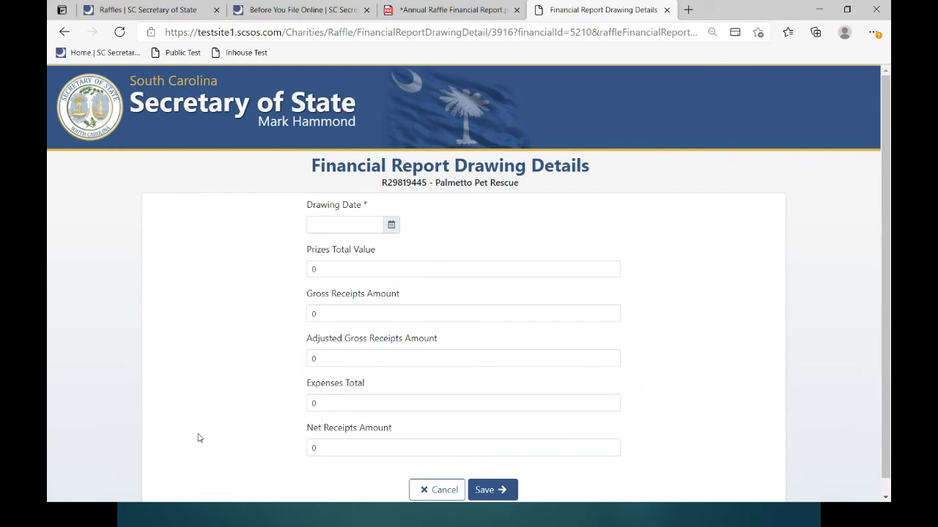
click(445, 490)
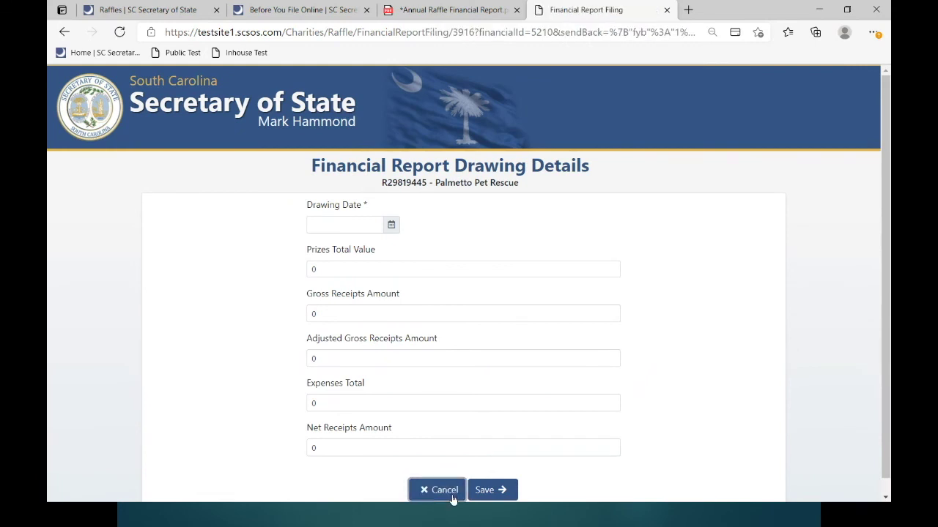
scroll(352, 460, down, 1)
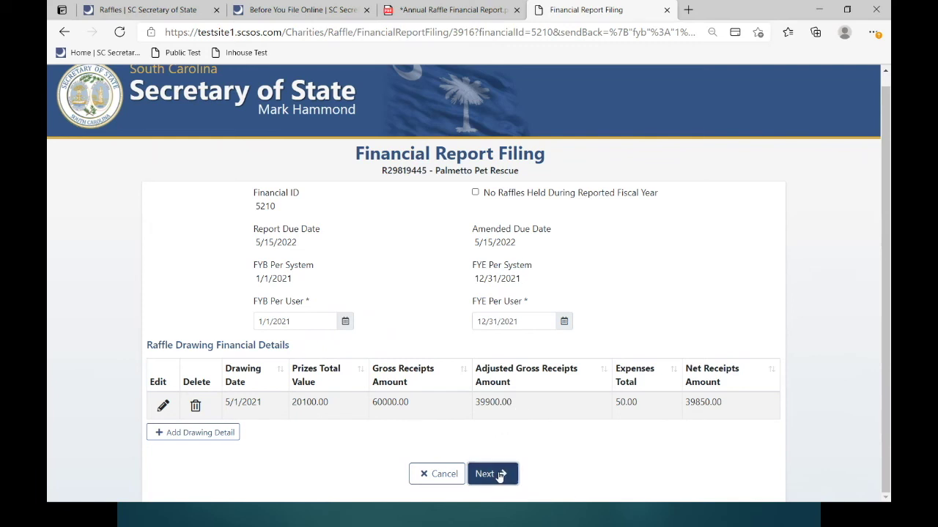
- Upload Annual Raffle Financial Report.pdf as a supporting document and save it
click(499, 475)
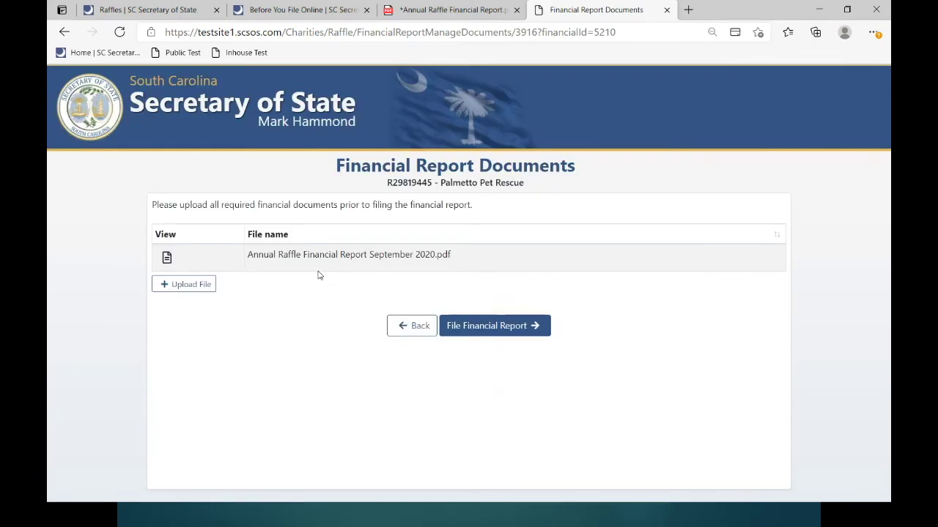
click(175, 285)
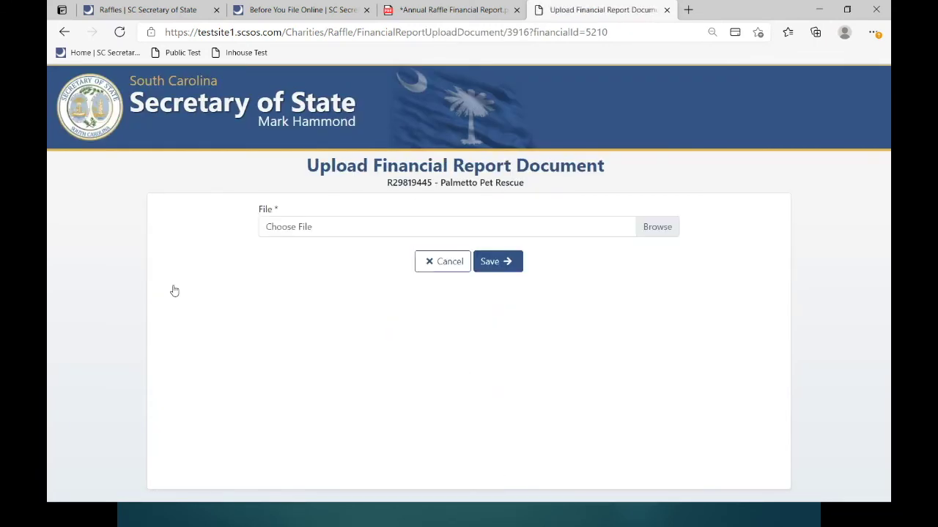
click(665, 229)
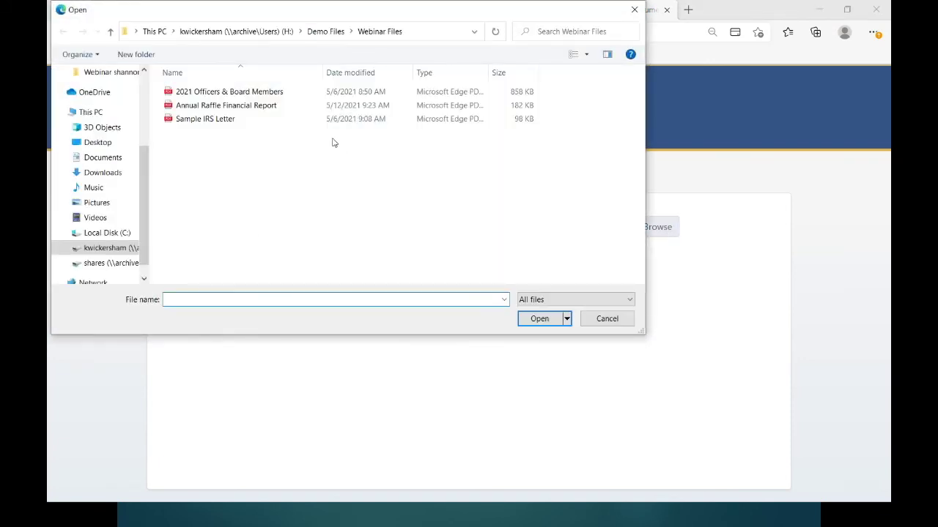
click(241, 105)
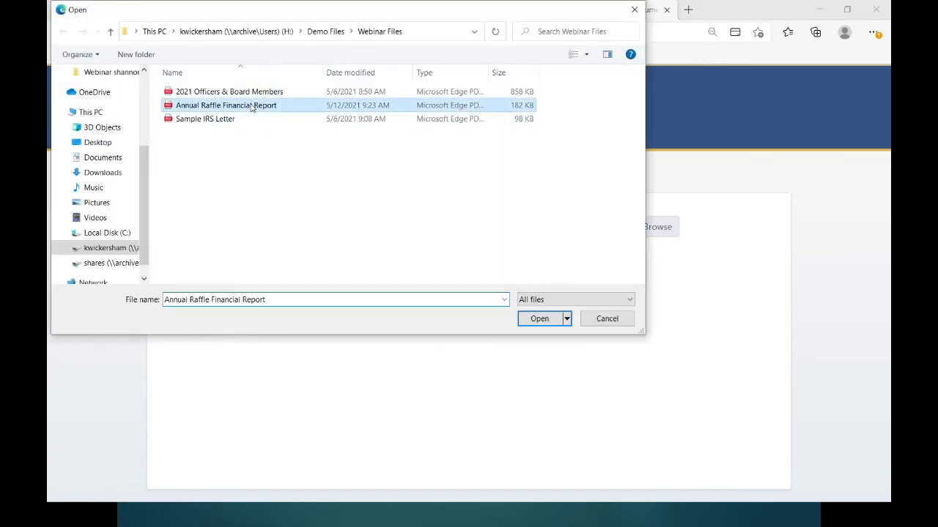
click(546, 325)
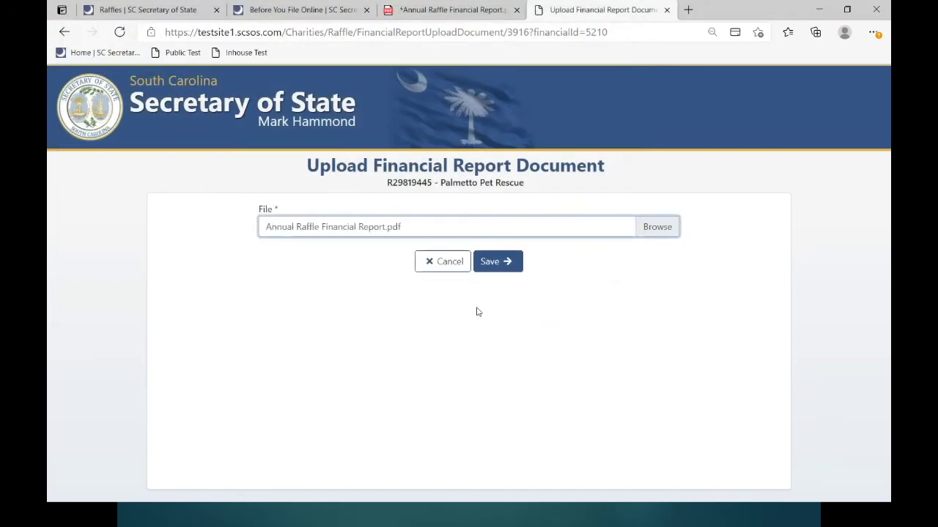
click(497, 261)
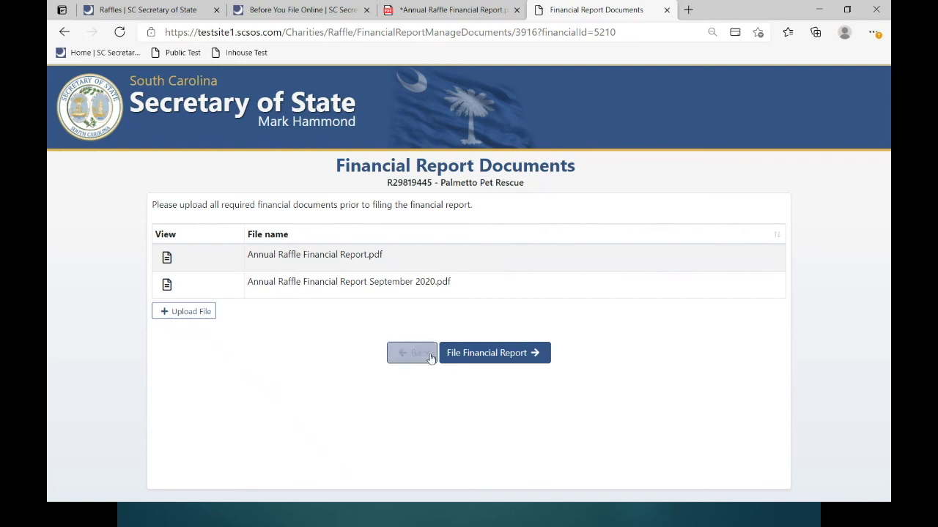
- File the 2021 report for a $0.00 receipt, check the $500.00 violations, and return to the dashboard
click(472, 354)
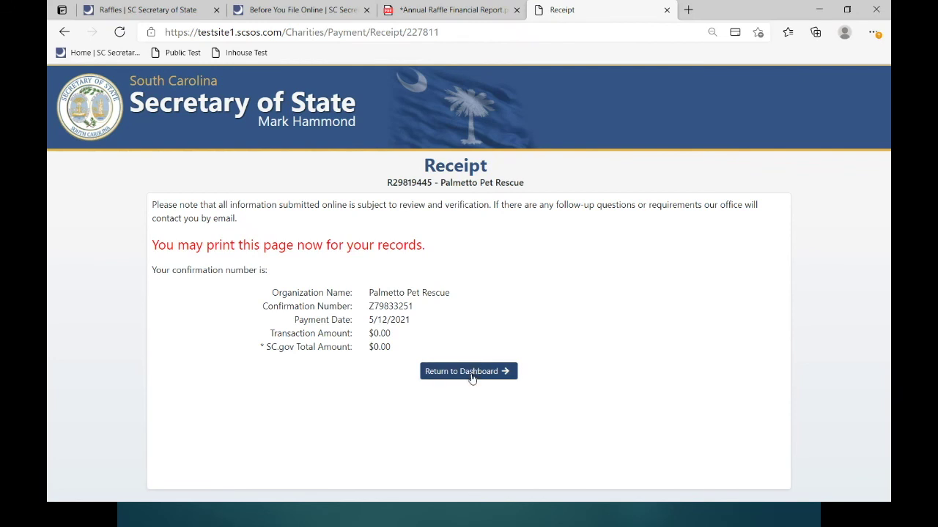
click(470, 375)
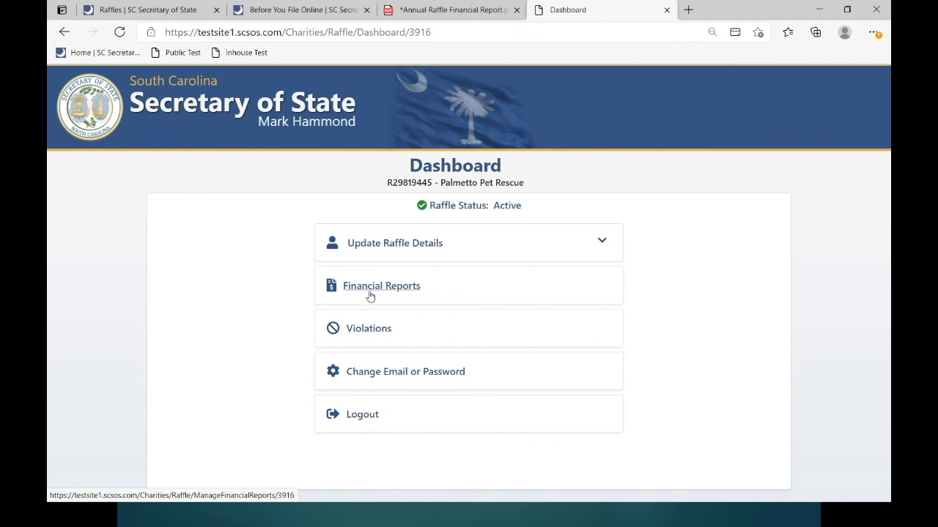
click(367, 332)
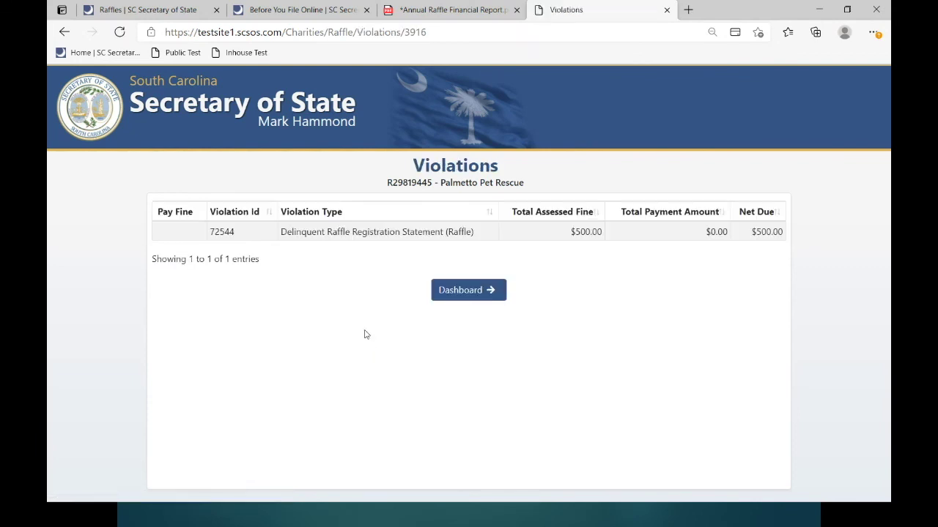
click(450, 298)
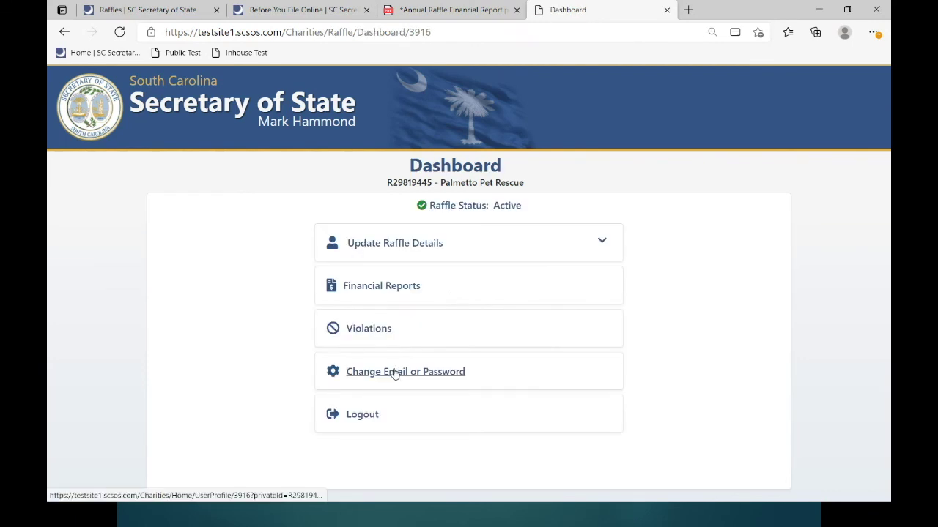